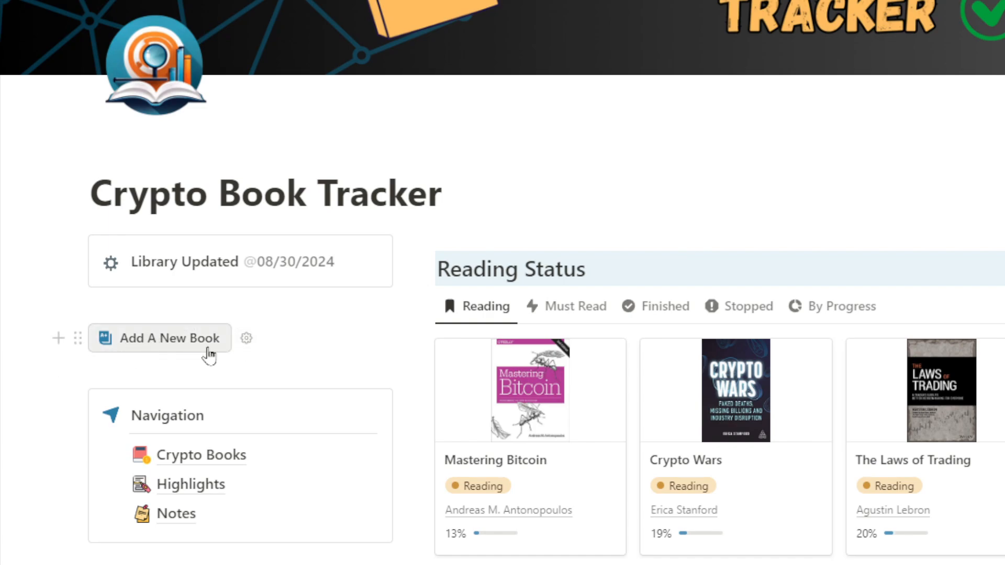
Step: Look over the Crypto Book Tracker page and its Must Read, Finished, Stopped and By Progress reading status views
{"action": "scroll", "coordinate": [236, 398], "scroll_direction": "down", "scroll_amount": 2}
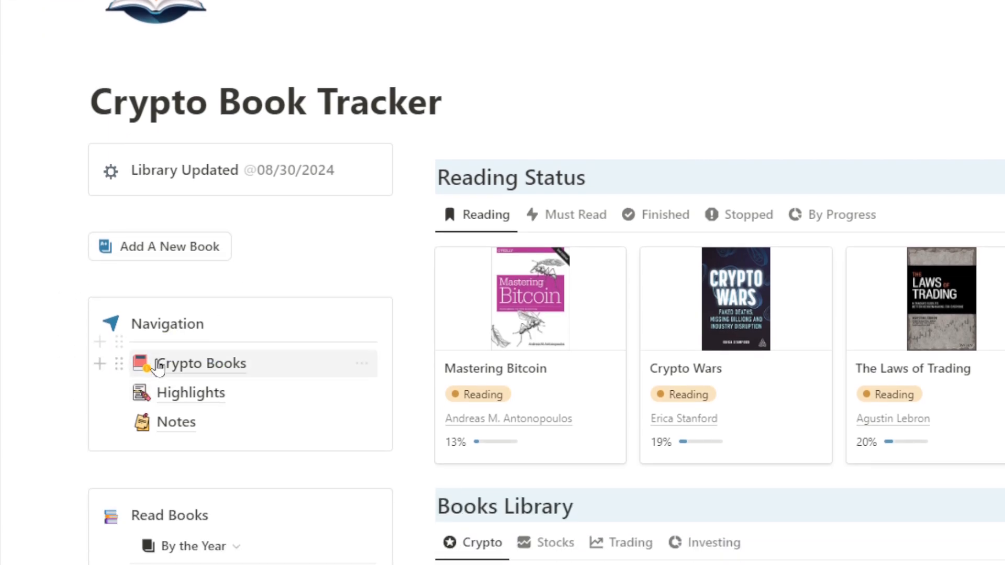
{"action": "mouse_move", "coordinate": [303, 395]}
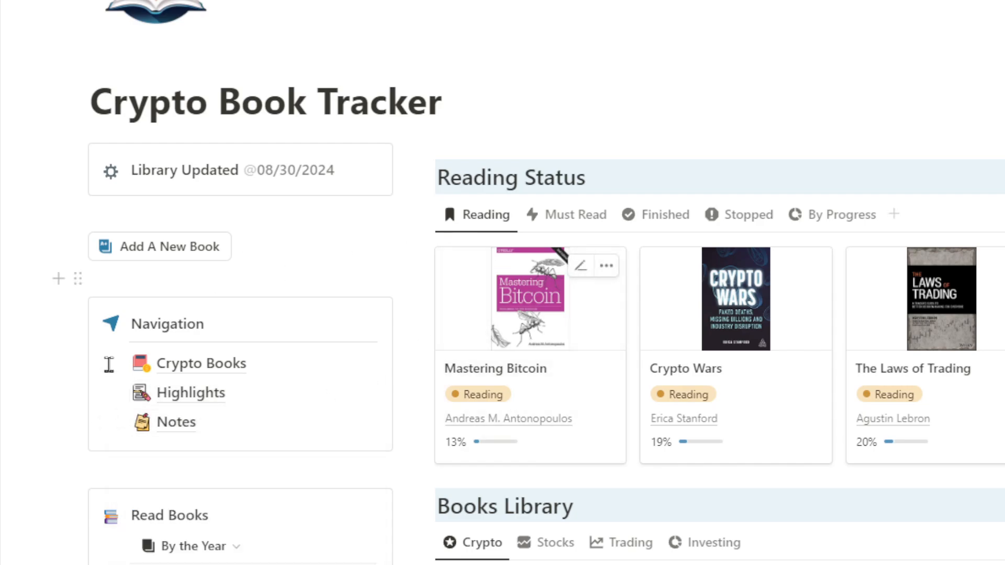
{"action": "scroll", "coordinate": [242, 310], "scroll_direction": "down", "scroll_amount": 5}
{"action": "scroll", "coordinate": [203, 267], "scroll_direction": "down", "scroll_amount": 2}
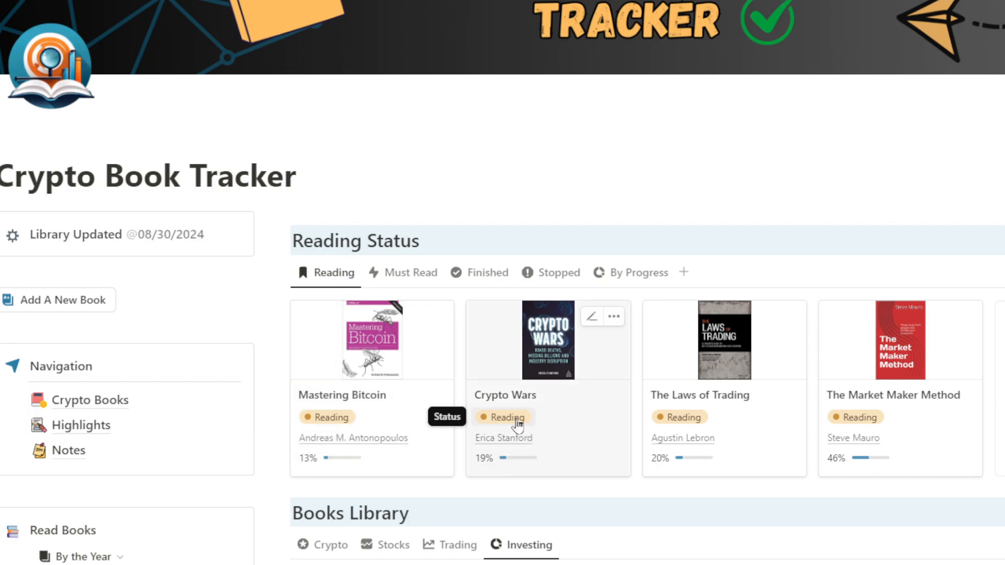
{"action": "left_click", "coordinate": [414, 279]}
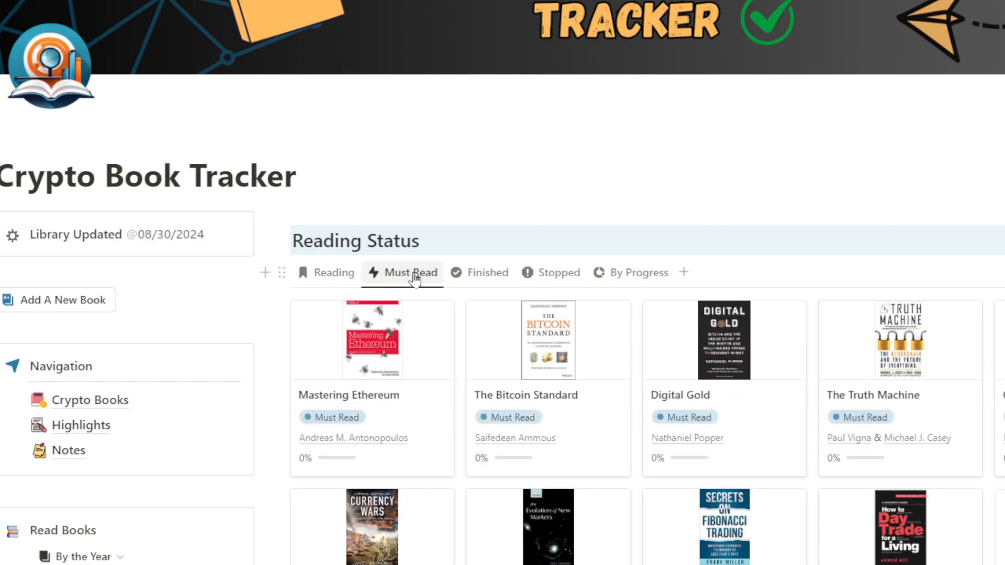
{"action": "left_click", "coordinate": [489, 286]}
{"action": "left_click", "coordinate": [569, 277]}
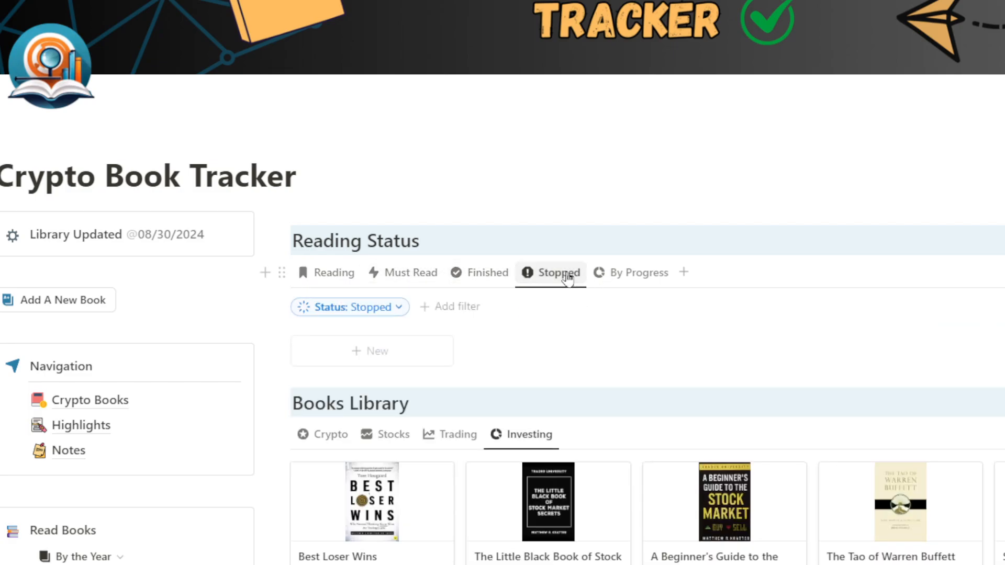
{"action": "left_click", "coordinate": [622, 272]}
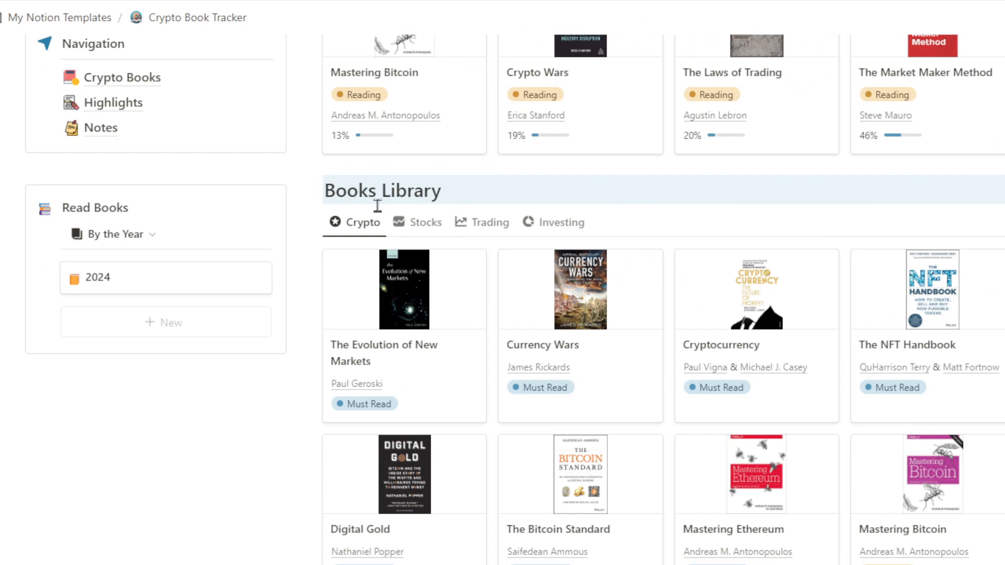
Step: Look through the Stocks, Trading and Investing views of the Books Library
{"action": "left_click", "coordinate": [419, 223]}
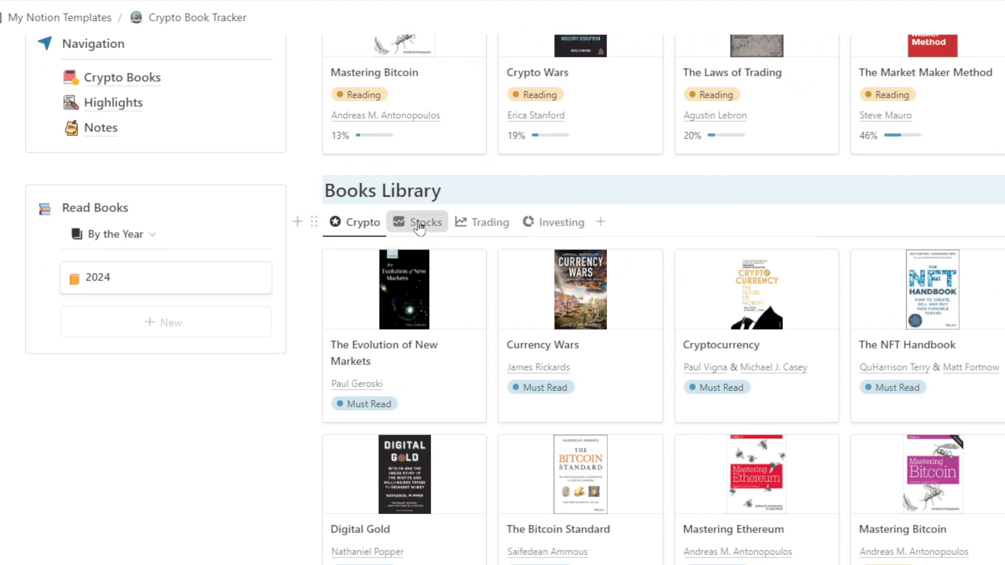
{"action": "left_click", "coordinate": [485, 226]}
{"action": "left_click", "coordinate": [550, 224]}
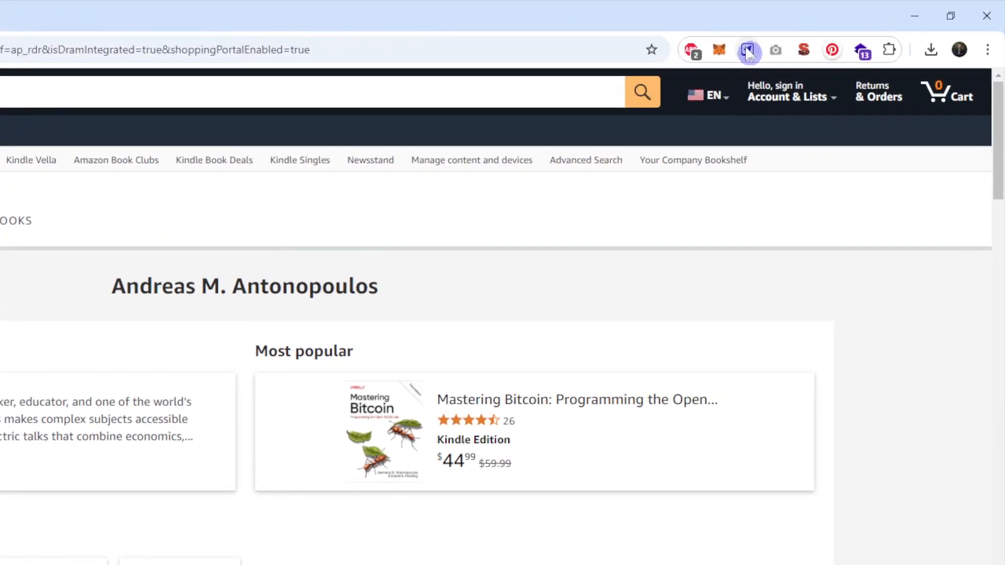
Step: On Amazon, open the Mastering the Lightning Network book page and bring up the Crypto Books form in Save to Notion
{"action": "left_click", "coordinate": [834, 35]}
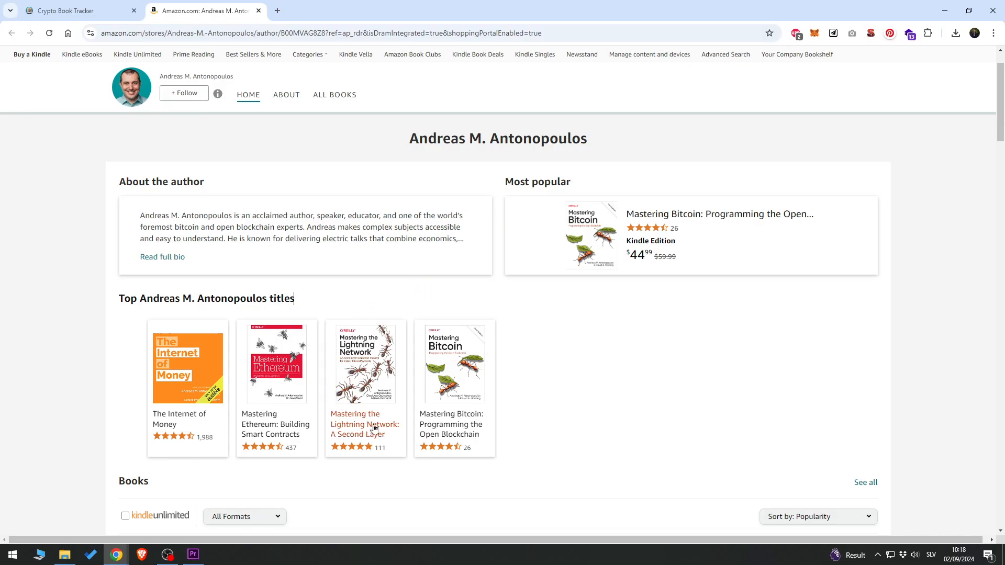
{"action": "left_click", "coordinate": [365, 361]}
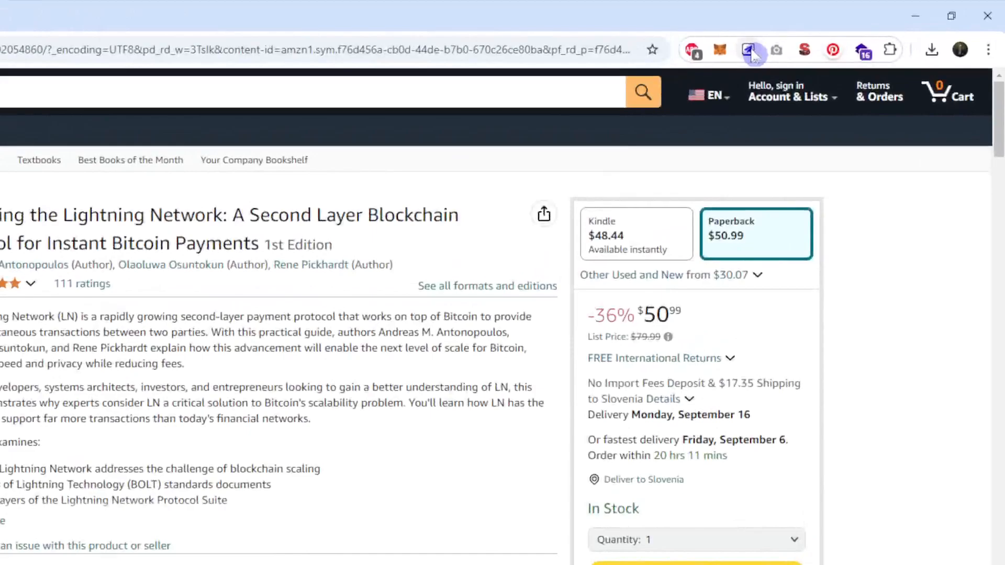
{"action": "left_click", "coordinate": [834, 34]}
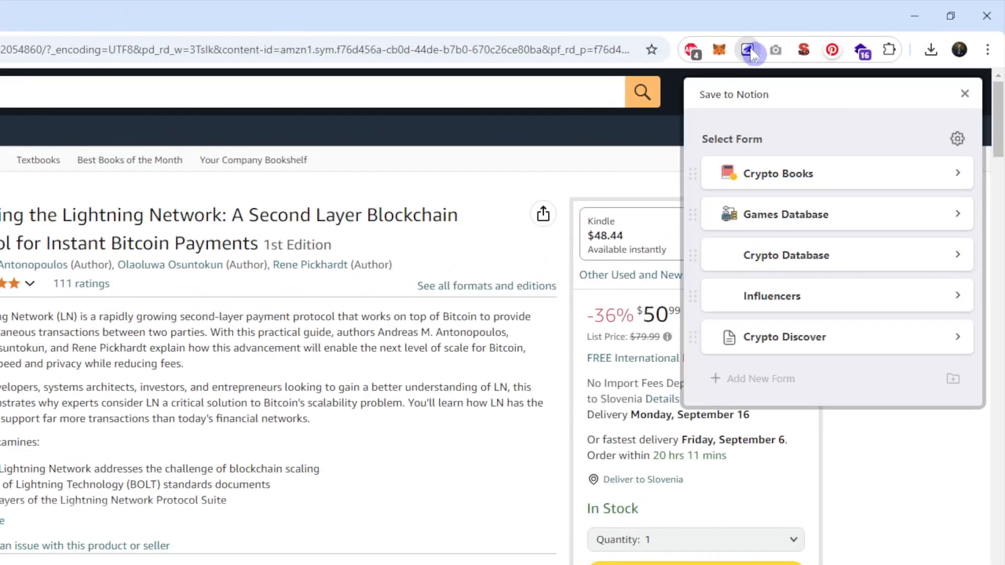
{"action": "left_click", "coordinate": [828, 176]}
Step: Trim everything after "Instant Bitcoin Payments:" from the Book title and fill Author with the first author's name copied from the product page
{"action": "left_click_drag", "start_coordinate": [764, 250], "coordinate": [928, 310]}
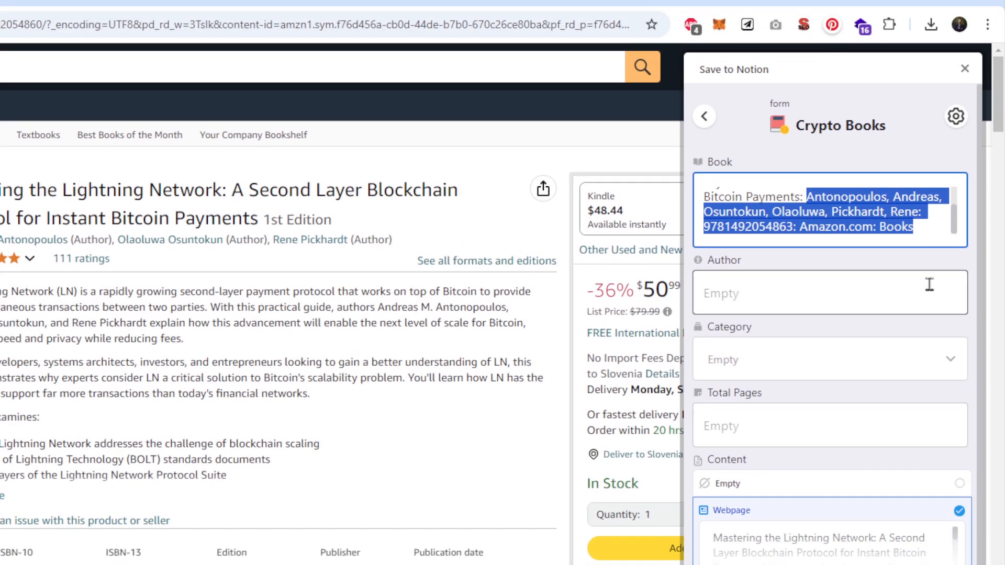
{"action": "key", "text": "BackSpace"}
{"action": "left_click", "coordinate": [803, 296]}
{"action": "left_click_drag", "start_coordinate": [68, 240], "coordinate": [382, 265]}
{"action": "key", "text": "ctrl+c"}
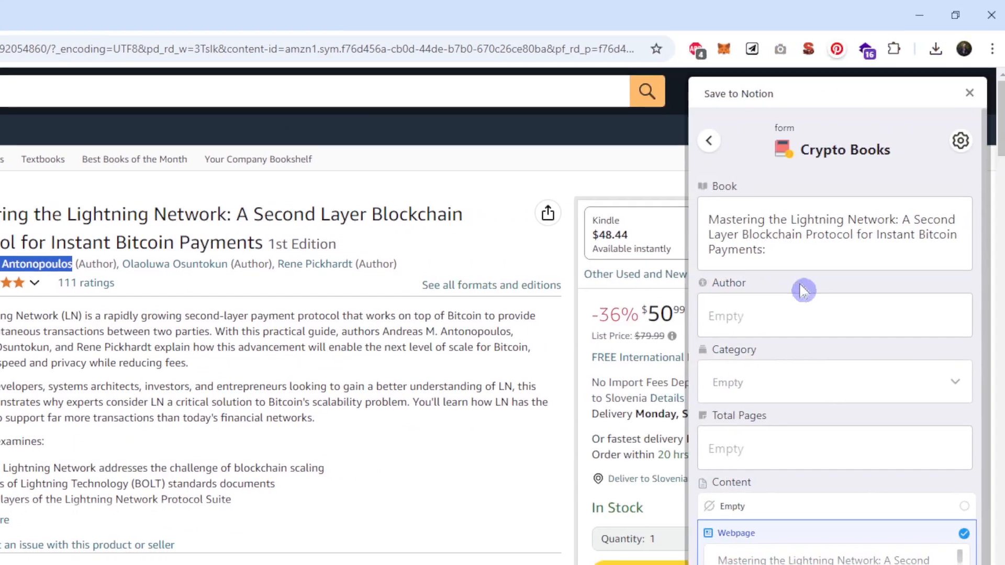
{"action": "left_click", "coordinate": [785, 291]}
{"action": "key", "text": "ctrl+v"}
Step: Set the book's Category to Crypto ₿ and its Total Pages to 464 in the form
{"action": "left_click", "coordinate": [773, 361]}
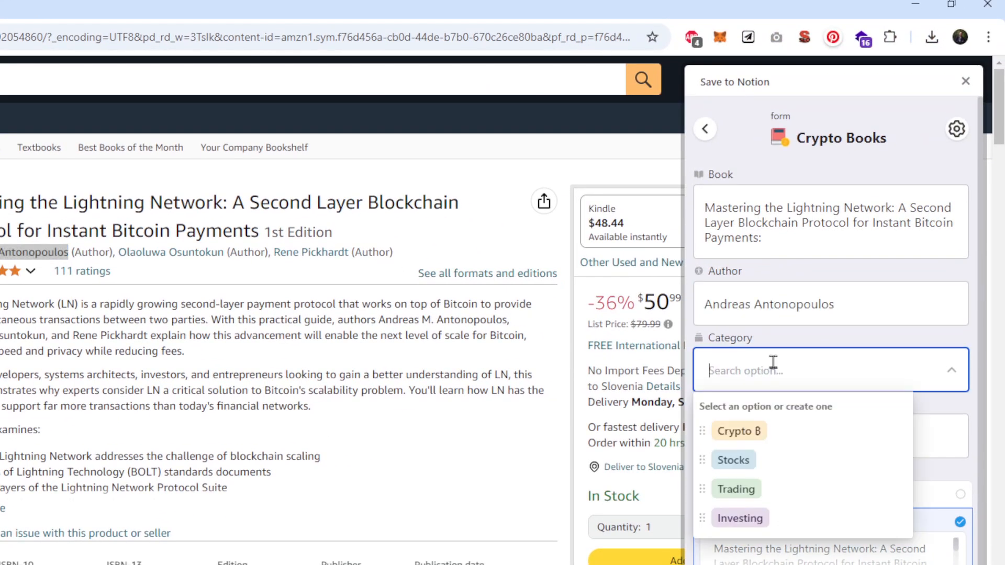
{"action": "left_click", "coordinate": [758, 431]}
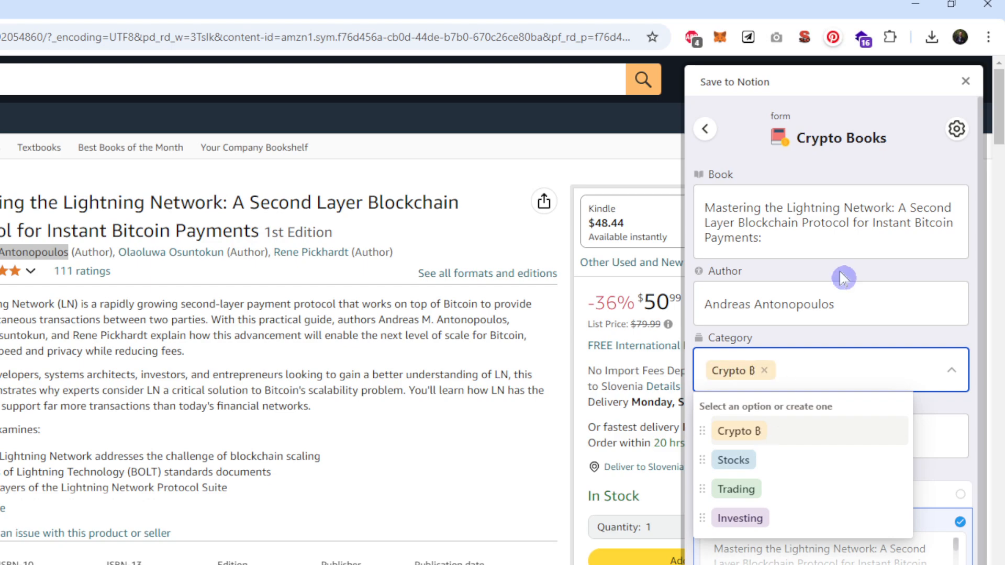
{"action": "left_click", "coordinate": [839, 269]}
{"action": "left_click", "coordinate": [806, 434]}
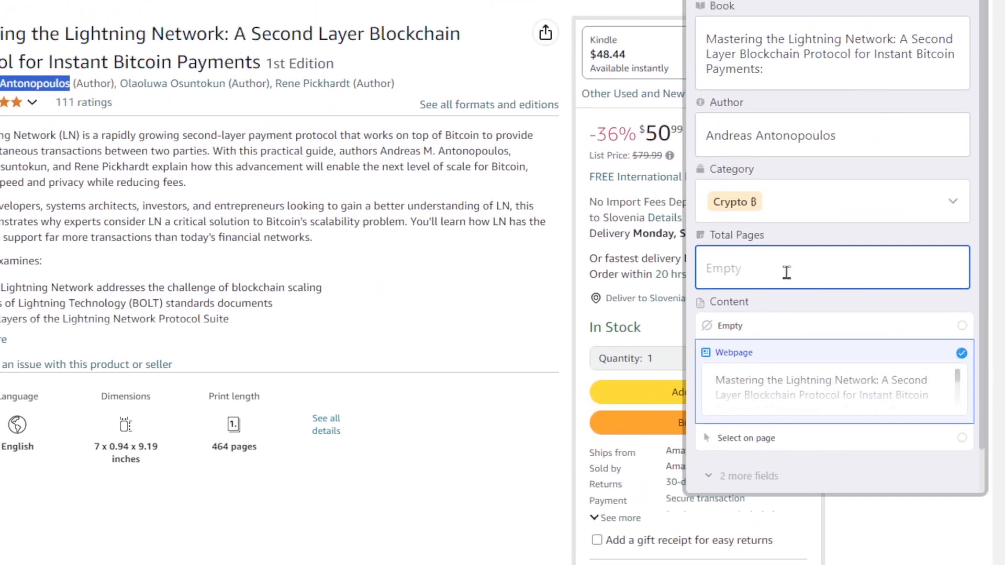
{"action": "type", "text": "4"}
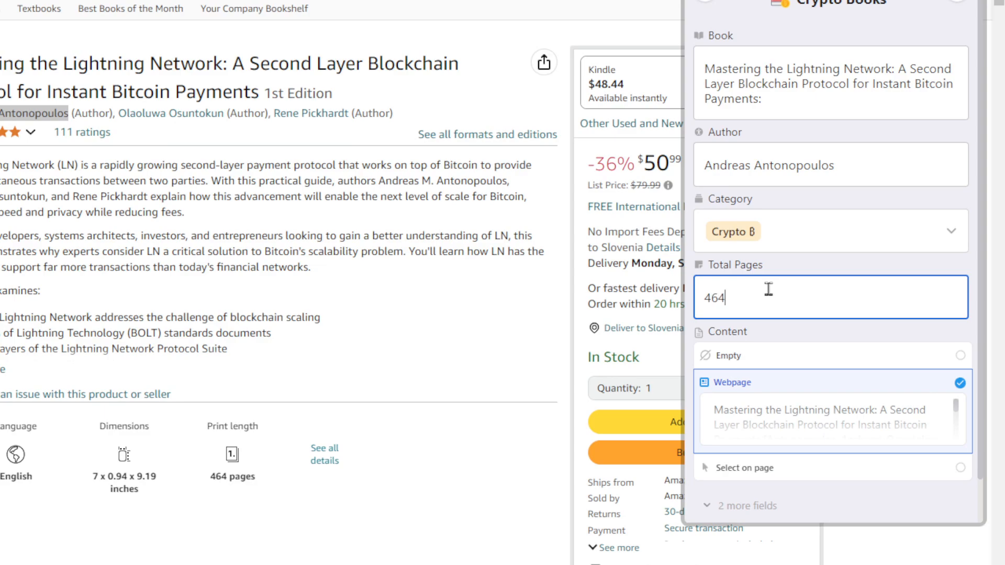
{"action": "type", "text": "64"}
Step: Save the book page to Notion with the Webpage content and close the Save to Notion popup
{"action": "scroll", "coordinate": [768, 289], "scroll_direction": "down", "scroll_amount": 1}
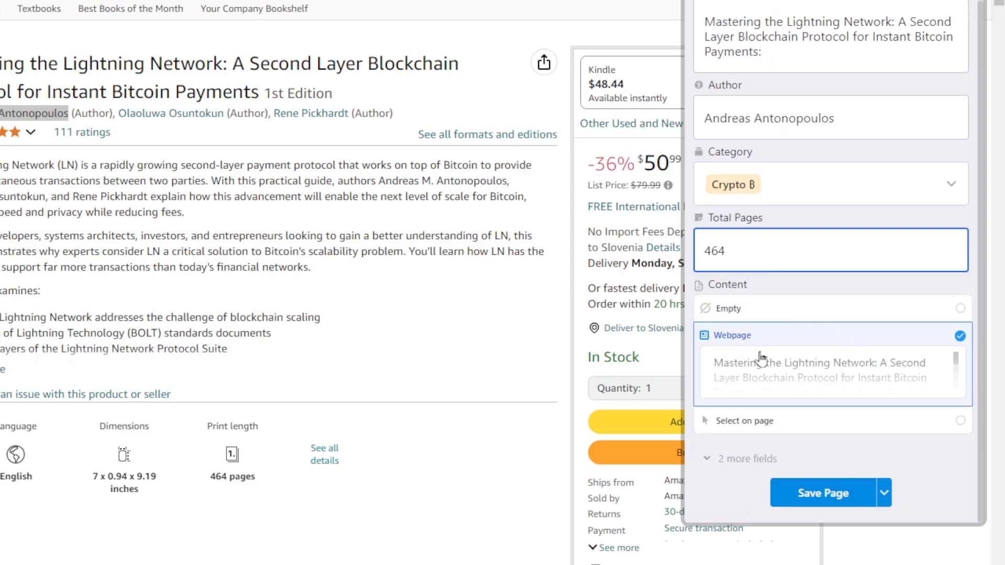
{"action": "scroll", "coordinate": [822, 352], "scroll_direction": "down", "scroll_amount": 1}
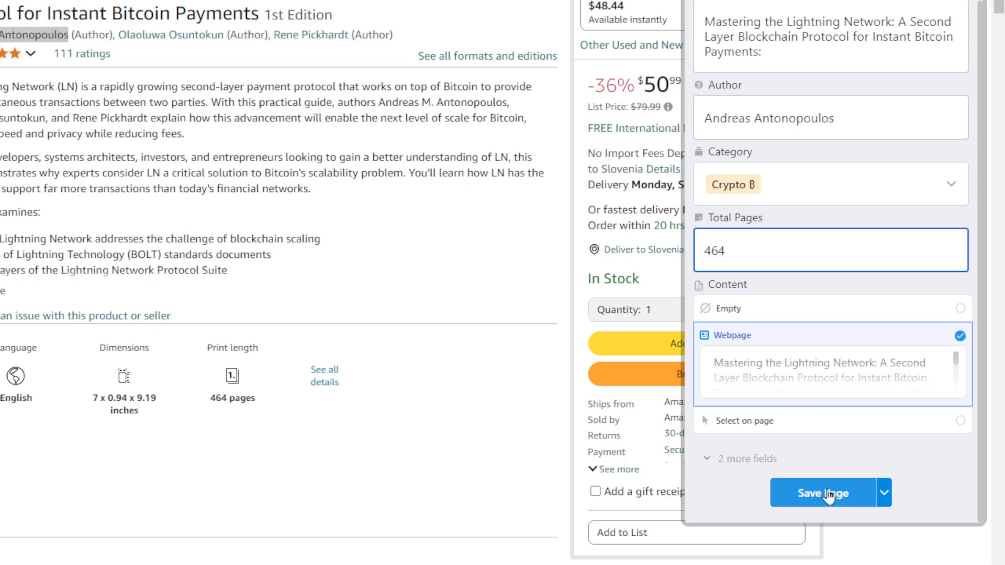
{"action": "left_click", "coordinate": [828, 495]}
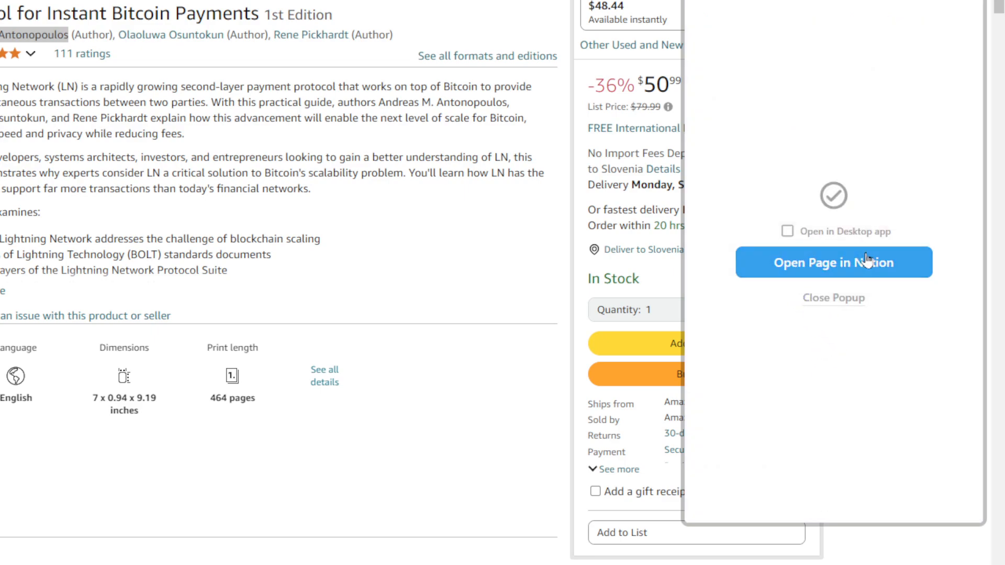
{"action": "left_click", "coordinate": [832, 299]}
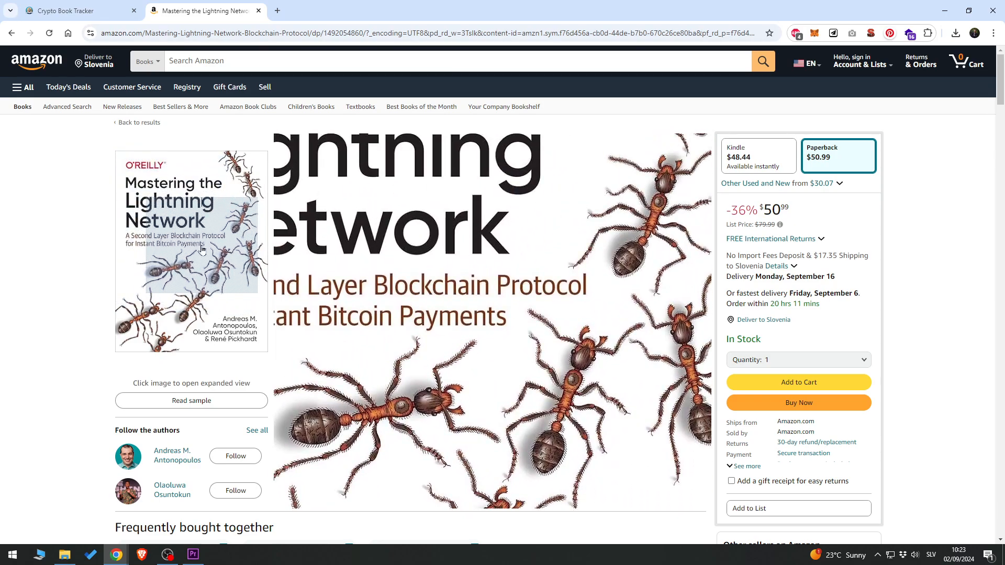
Step: Expand the book's cover image on the Amazon product page and save the image to the computer
{"action": "left_click", "coordinate": [202, 249]}
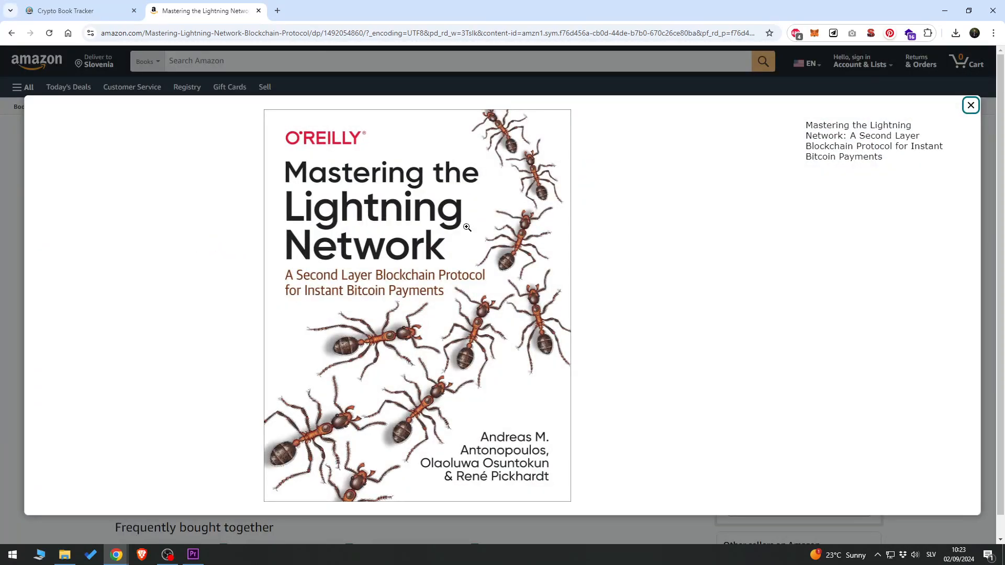
{"action": "right_click", "coordinate": [467, 228]}
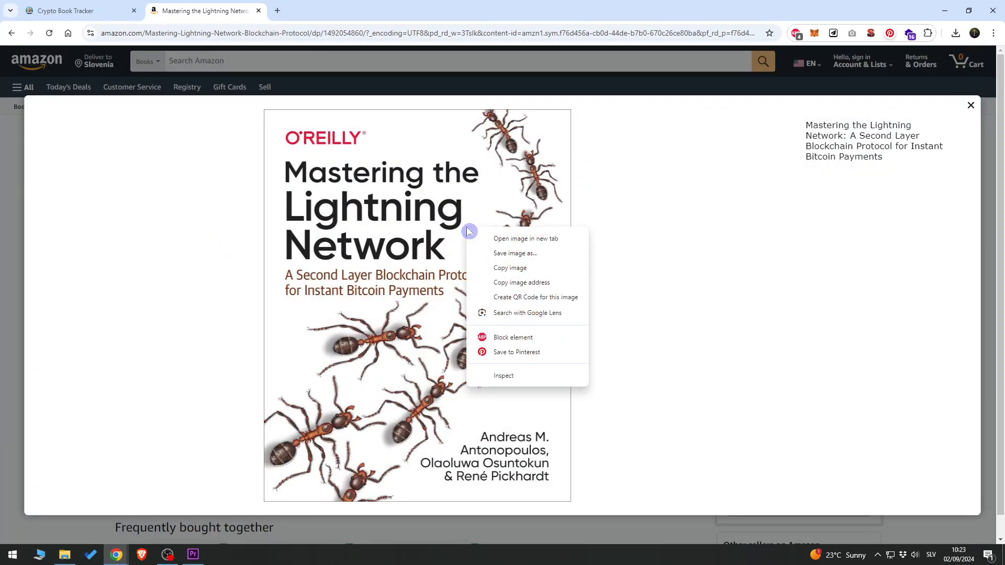
{"action": "left_click", "coordinate": [515, 257]}
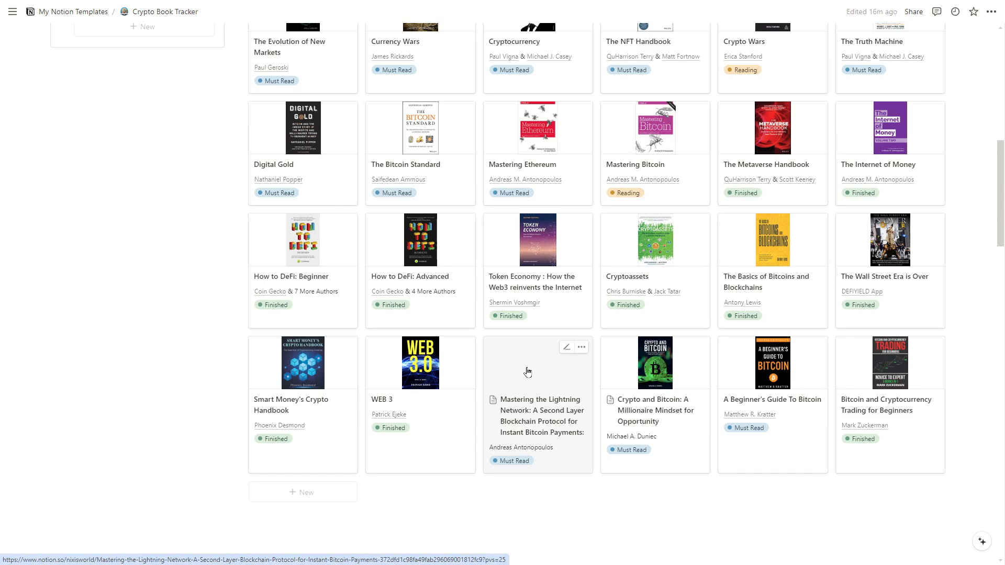
Step: In the Notion Books Library, open the Mastering the Lightning Network entry and add the saved cover image as its Book Cover
{"action": "left_click", "coordinate": [527, 372]}
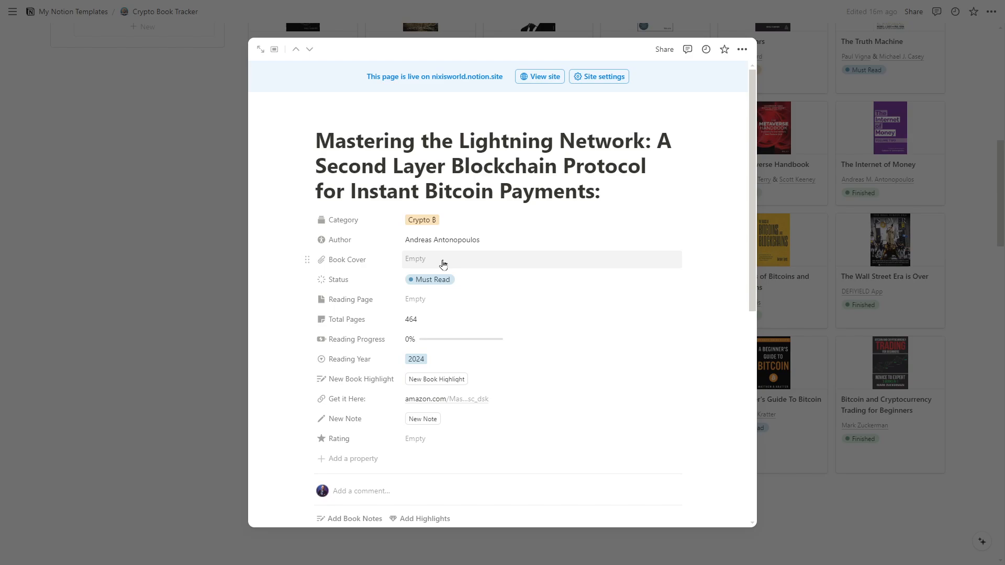
{"action": "left_click", "coordinate": [442, 263]}
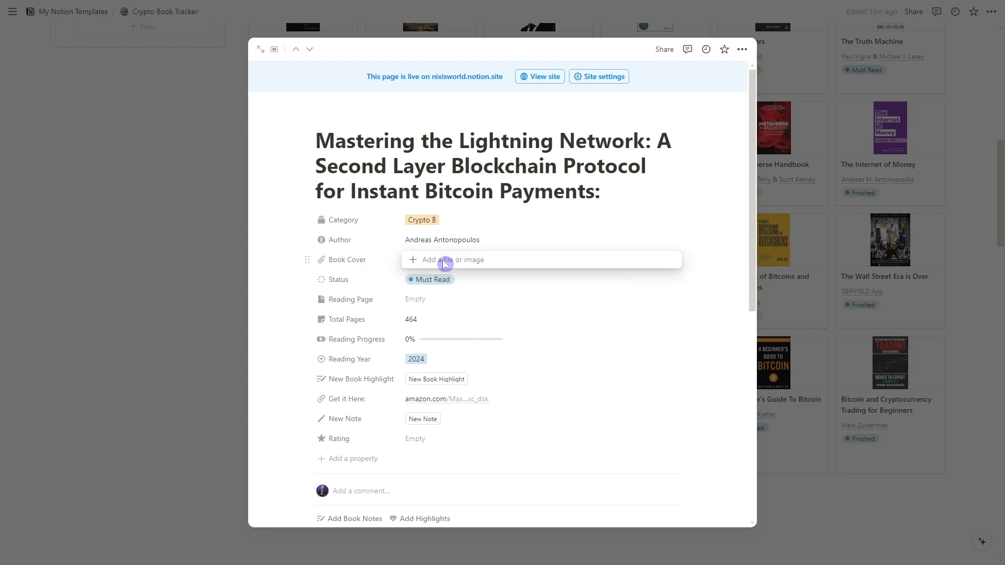
{"action": "left_click", "coordinate": [535, 306]}
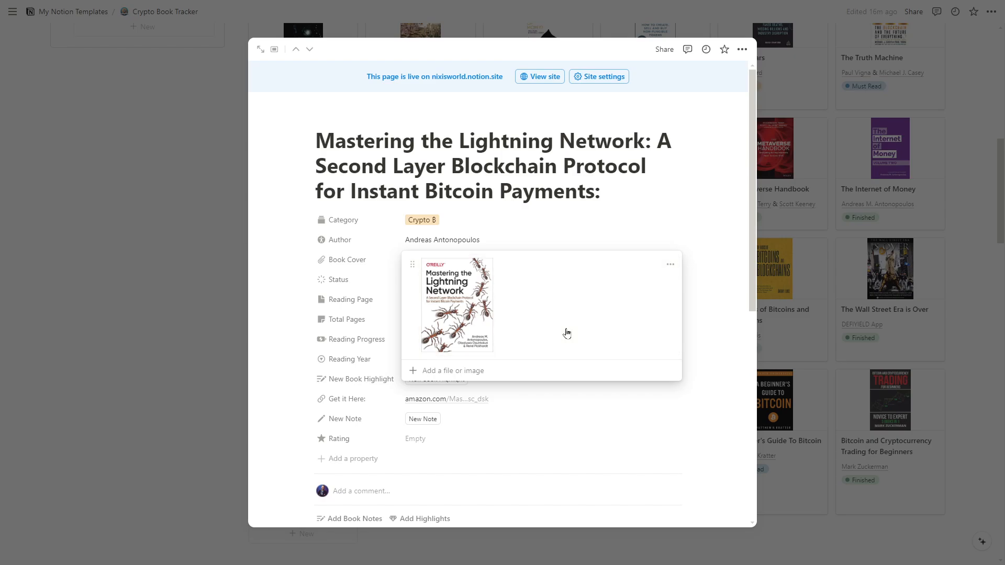
{"action": "left_click", "coordinate": [611, 209]}
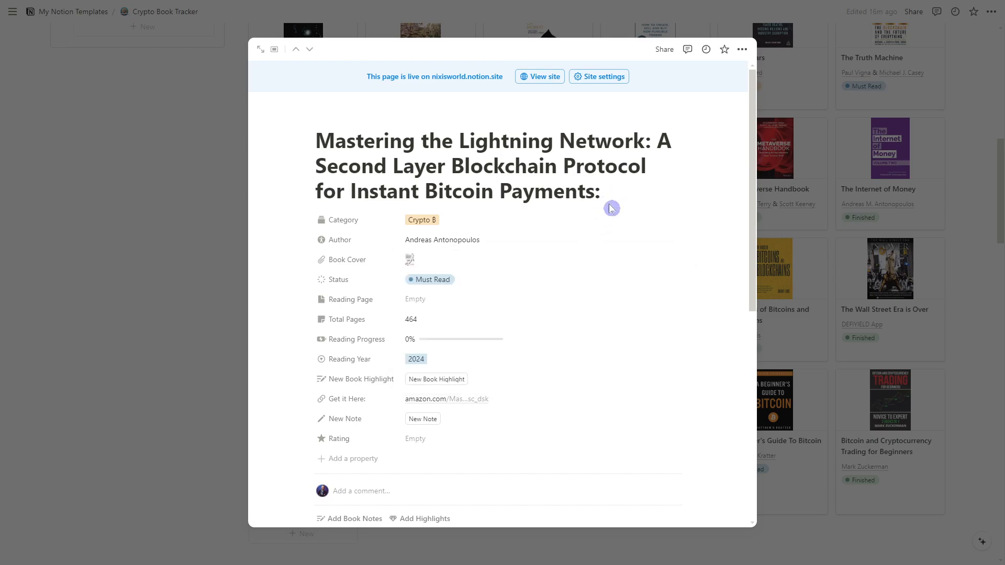
Step: Set the book's Status to Reading and its Reading Page to 200
{"action": "left_click", "coordinate": [460, 281]}
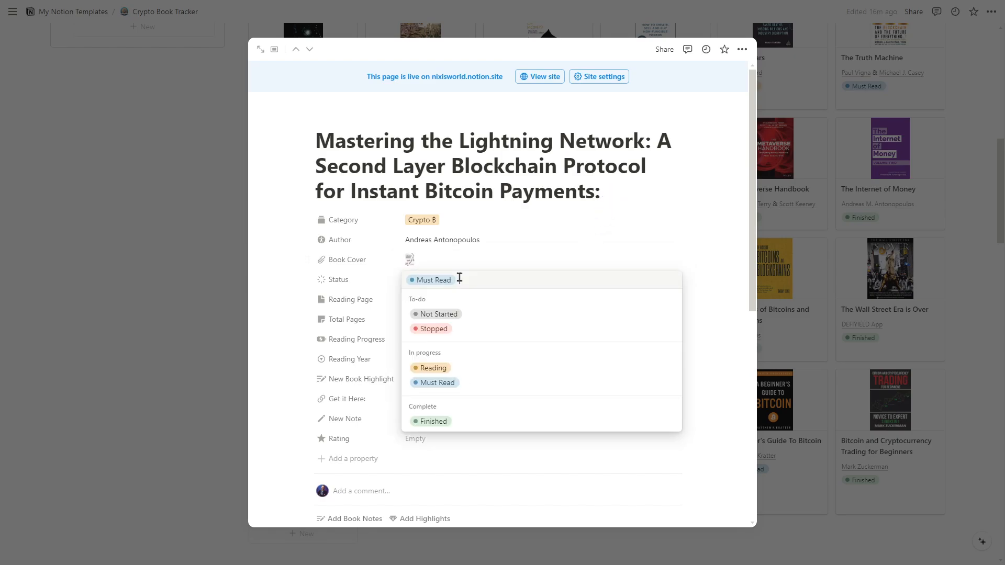
{"action": "left_click", "coordinate": [445, 369]}
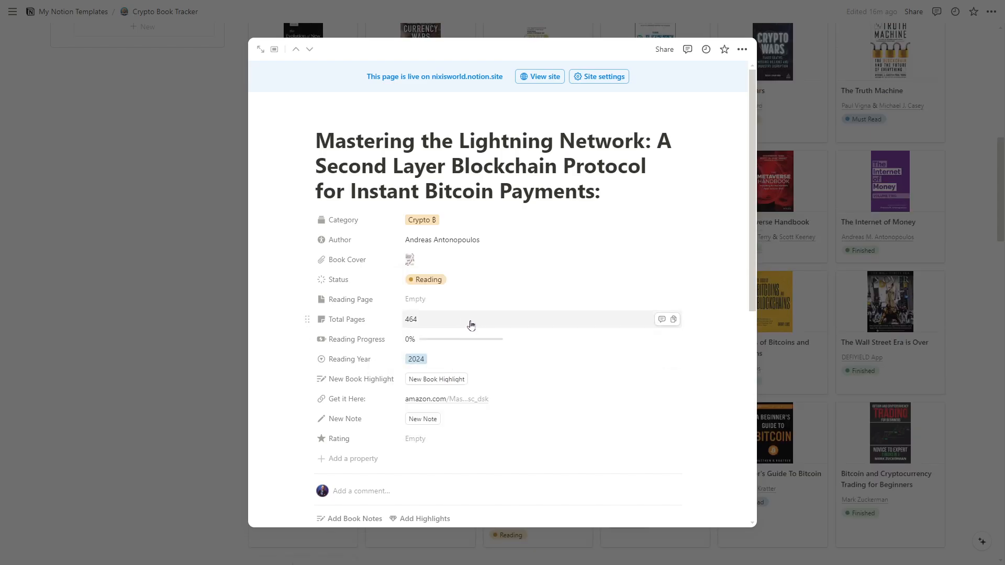
{"action": "left_click", "coordinate": [451, 300]}
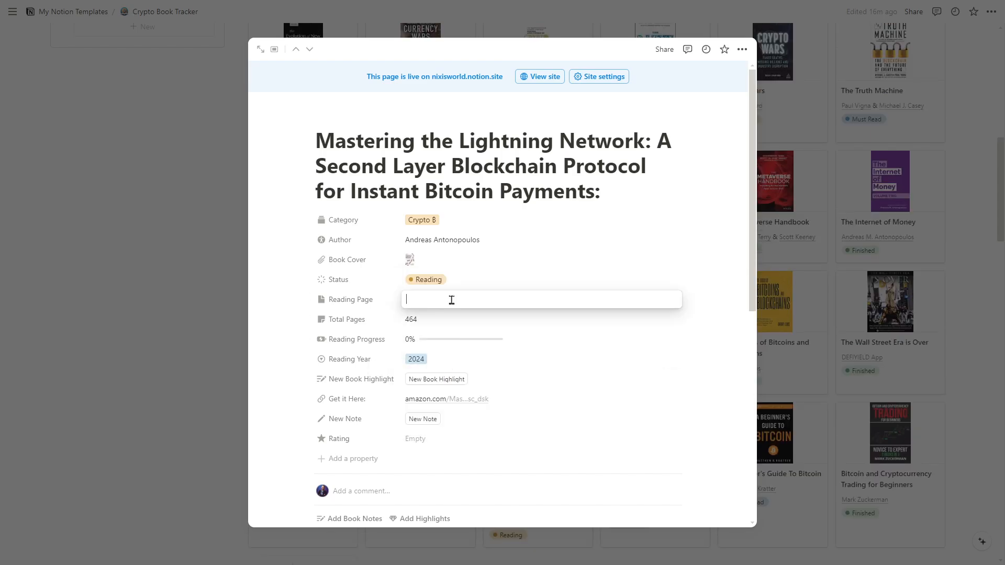
{"action": "type", "text": "200"}
{"action": "key", "text": "Return"}
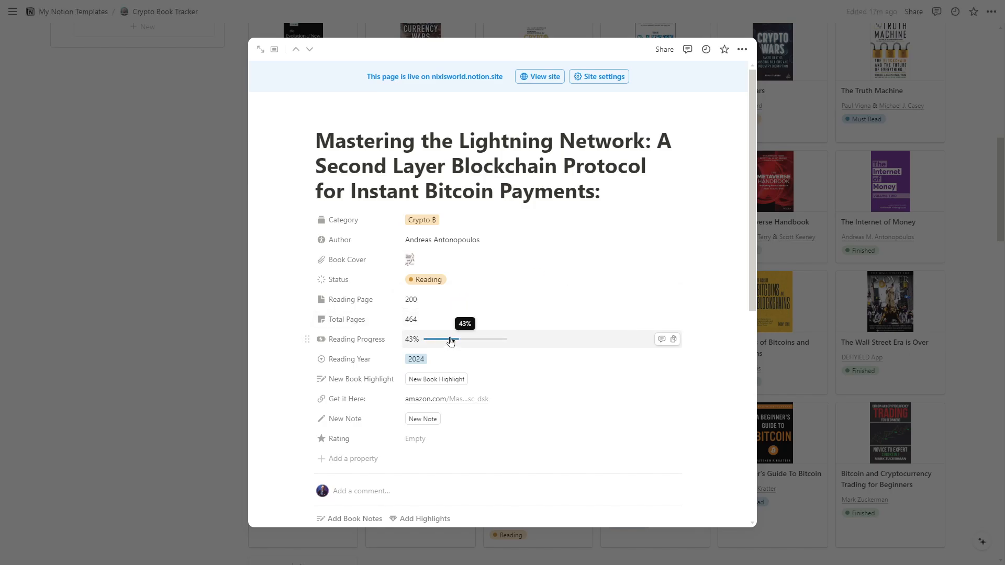
Step: Give the book a five-star Rating and view the imported page content
{"action": "scroll", "coordinate": [451, 341], "scroll_direction": "down", "scroll_amount": 2}
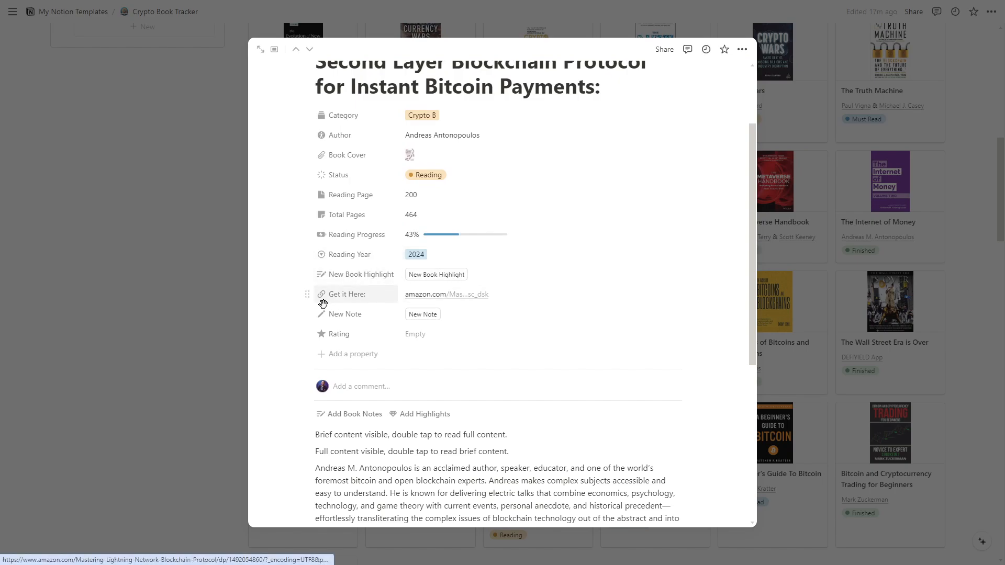
{"action": "left_click", "coordinate": [428, 340]}
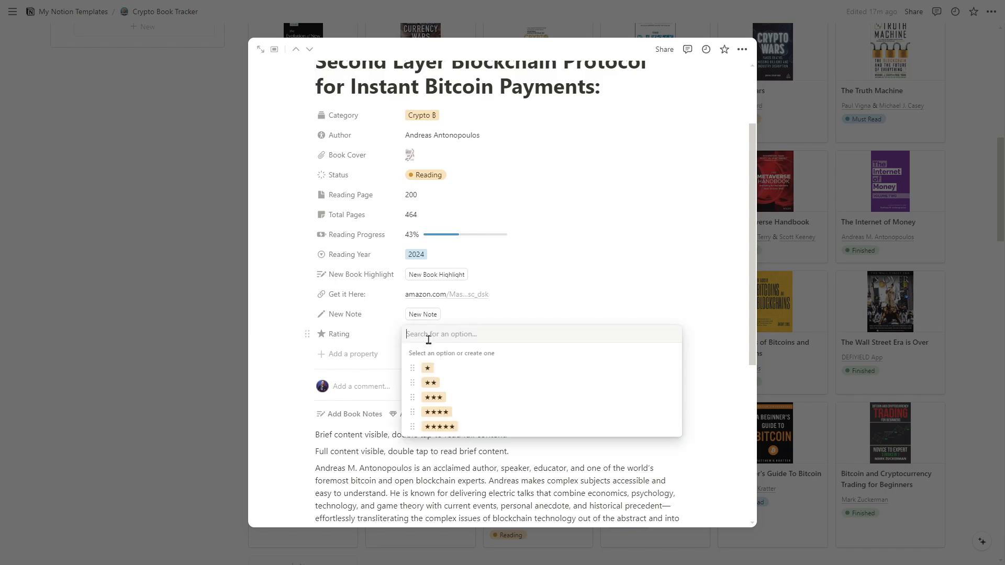
{"action": "left_click", "coordinate": [440, 427]}
{"action": "scroll", "coordinate": [501, 340], "scroll_direction": "down", "scroll_amount": 4}
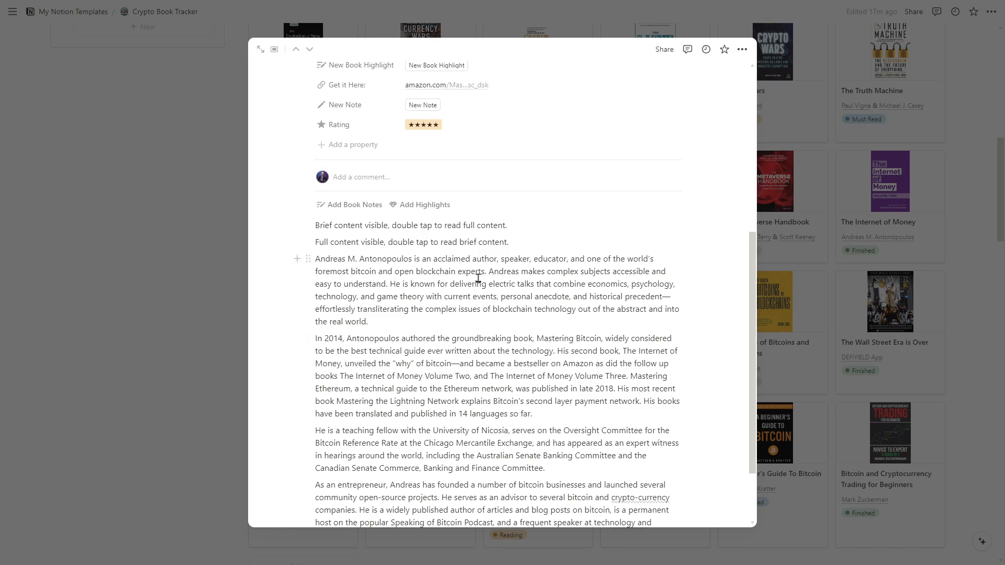
Step: Delete the two leftover "Brief content visible" and "Full content visible" lines from the imported page content
{"action": "scroll", "coordinate": [525, 297], "scroll_direction": "up", "scroll_amount": 1}
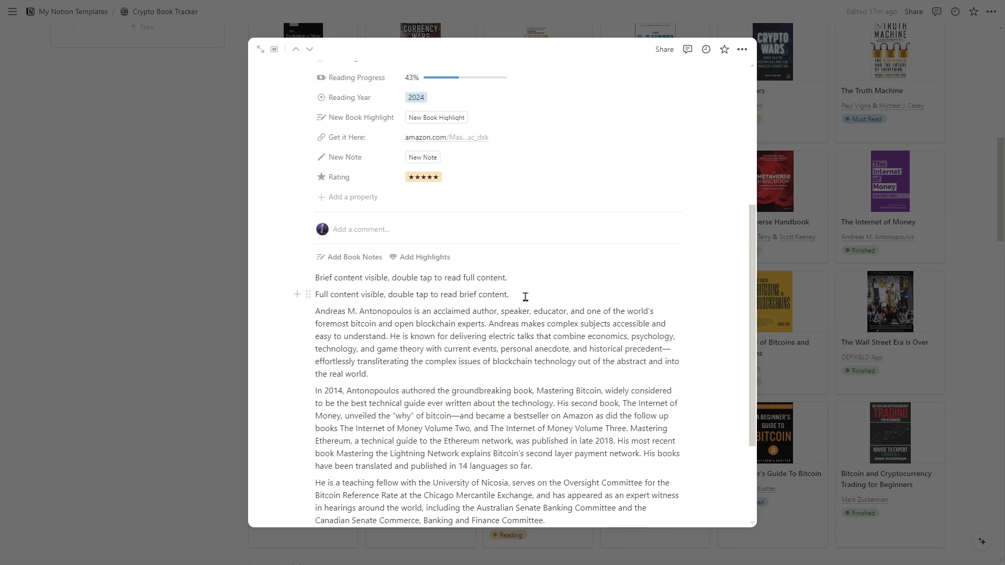
{"action": "left_click_drag", "start_coordinate": [519, 294], "coordinate": [311, 278]}
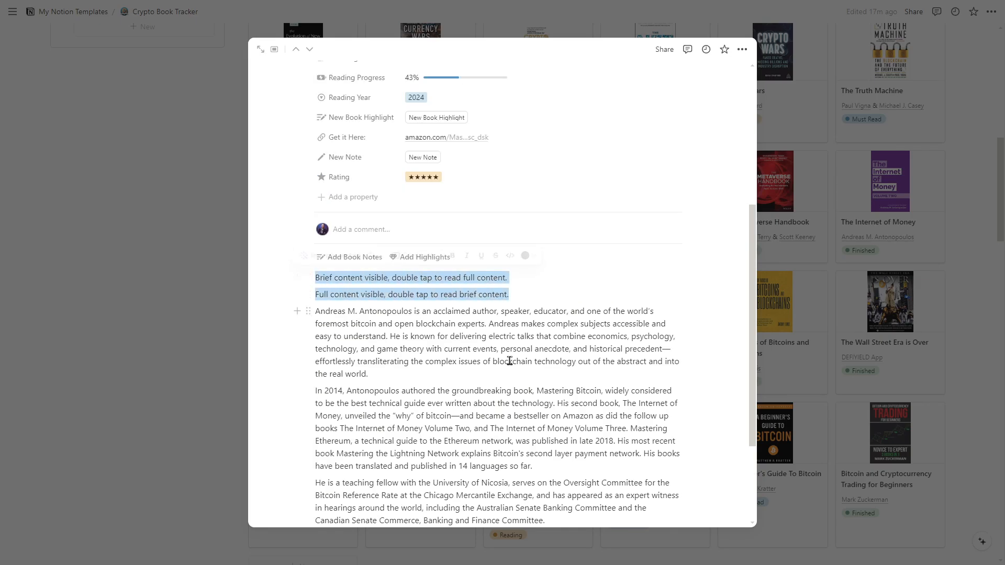
{"action": "key", "text": "BackSpace"}
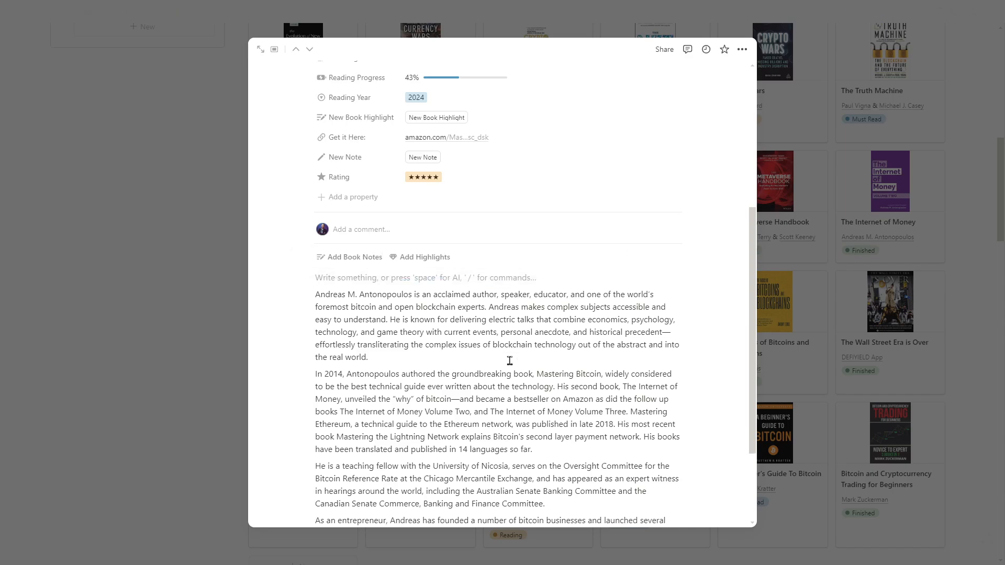
Step: Create a new Book Highlight page for Mastering the Lightning Network and return to the book entry through its Books relation
{"action": "scroll", "coordinate": [512, 359], "scroll_direction": "up", "scroll_amount": 4}
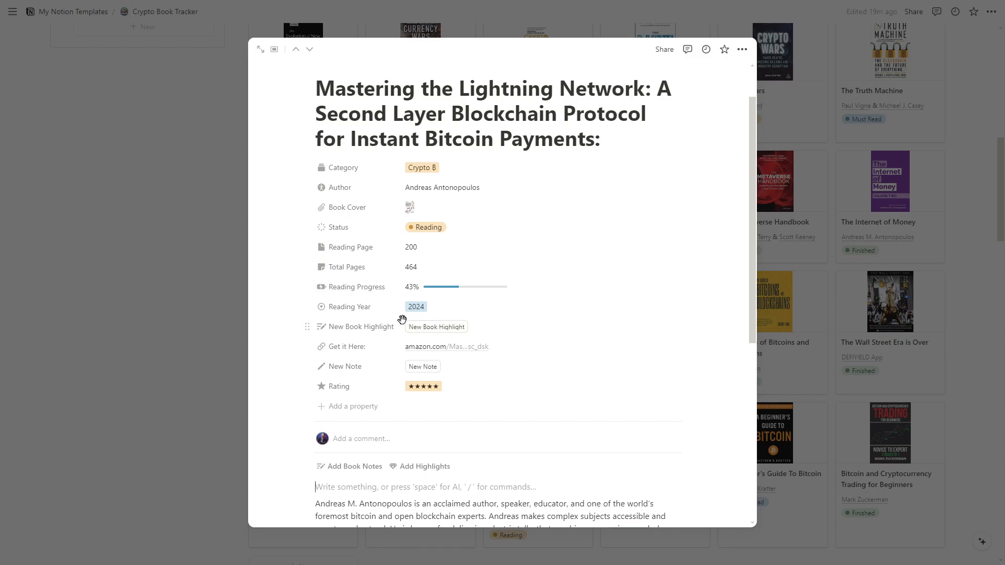
{"action": "left_click", "coordinate": [454, 330]}
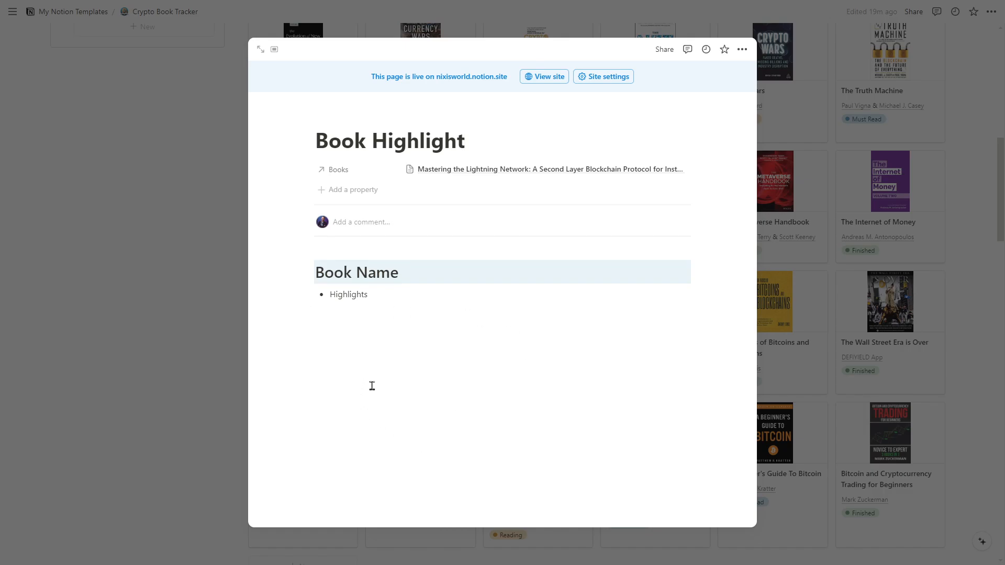
{"action": "left_click", "coordinate": [549, 173]}
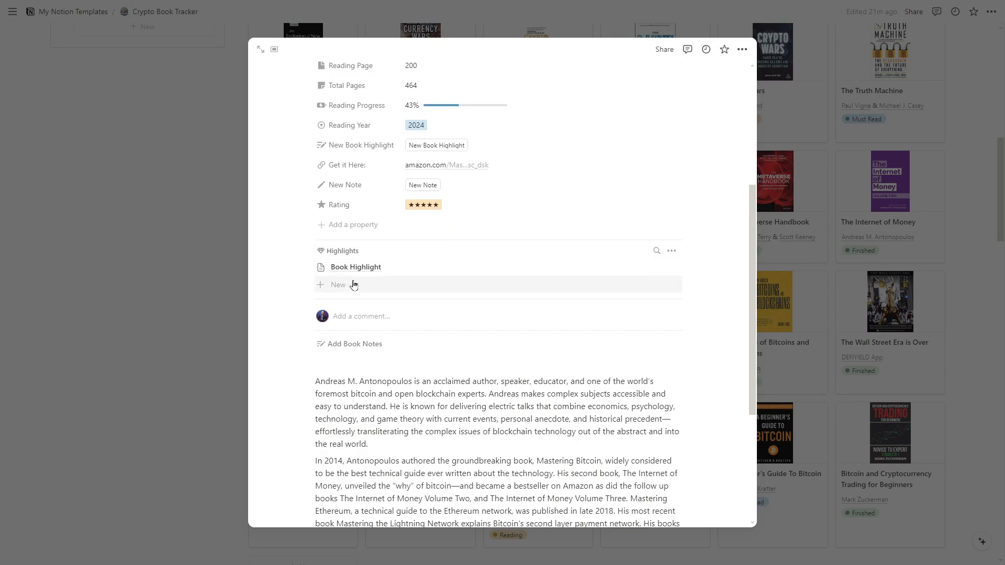
Step: Create a new Book Notes page for the book, return through its Select Book relation, and view the linked notes and highlights
{"action": "scroll", "coordinate": [471, 324], "scroll_direction": "up", "scroll_amount": 3}
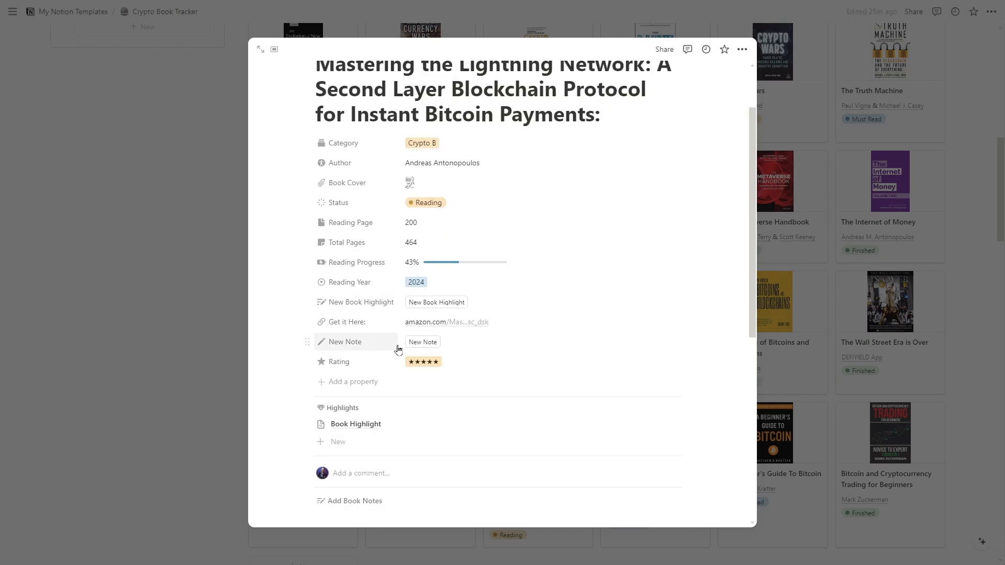
{"action": "left_click", "coordinate": [429, 342]}
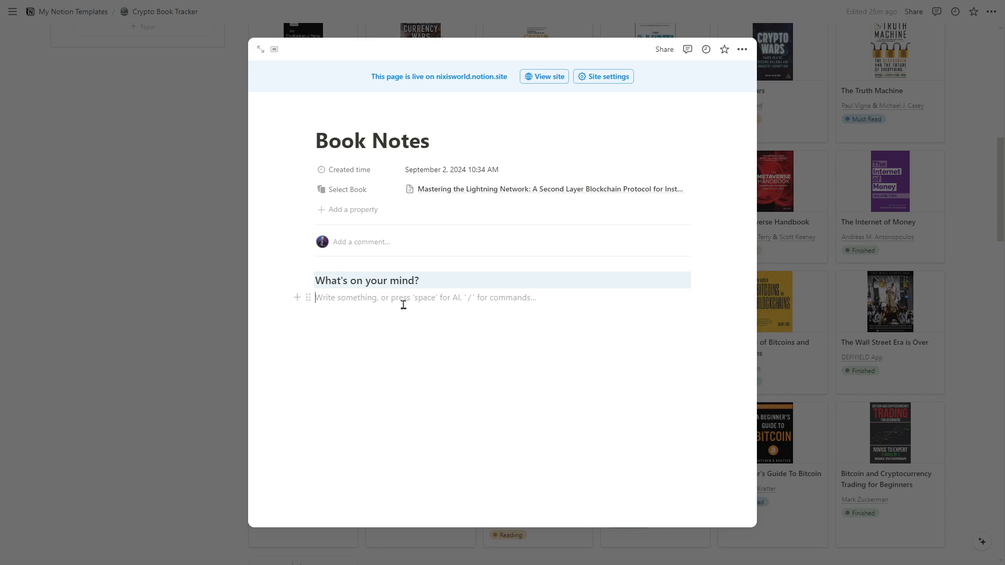
{"action": "left_click", "coordinate": [498, 193]}
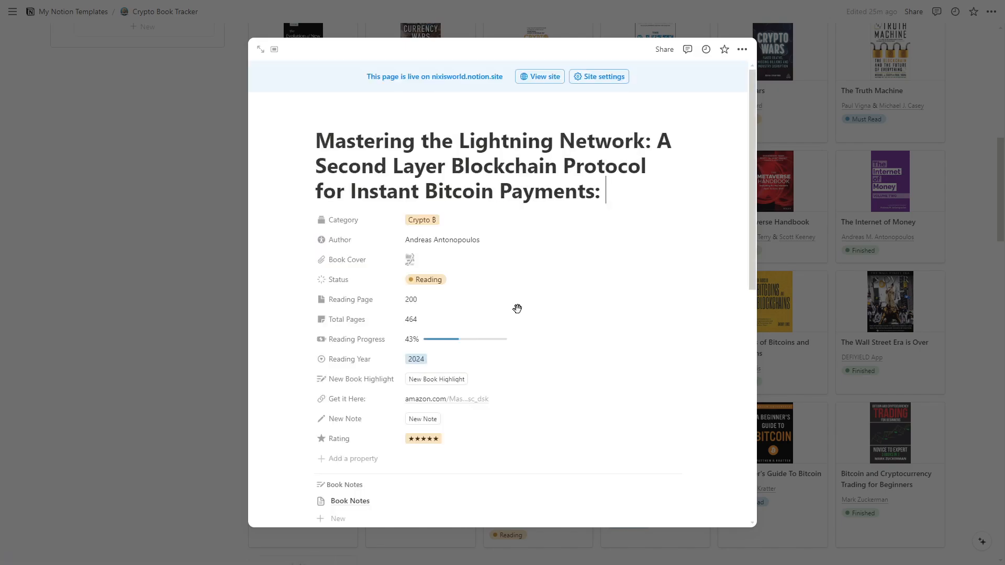
{"action": "scroll", "coordinate": [335, 315], "scroll_direction": "down", "scroll_amount": 3}
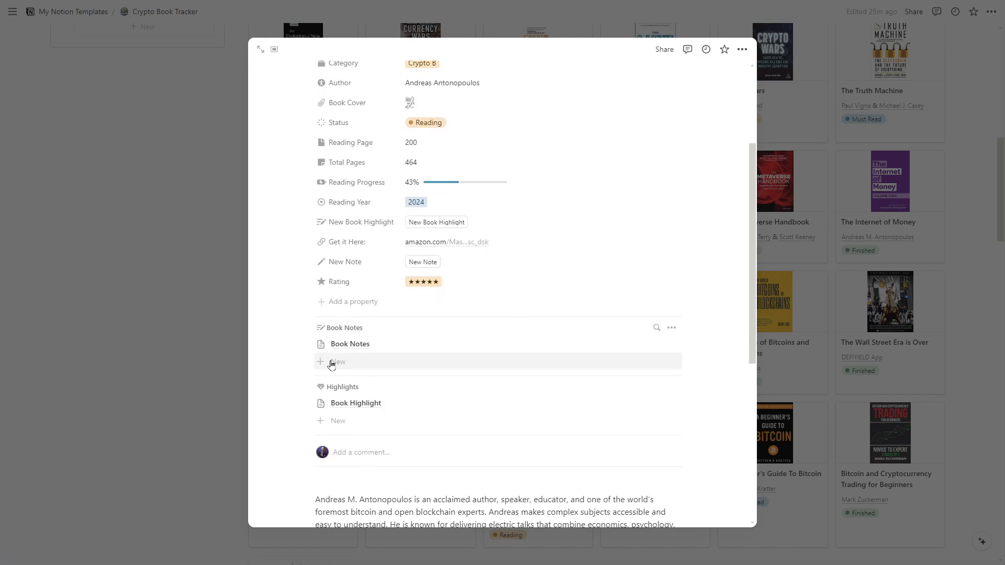
{"action": "scroll", "coordinate": [333, 364], "scroll_direction": "up", "scroll_amount": 3}
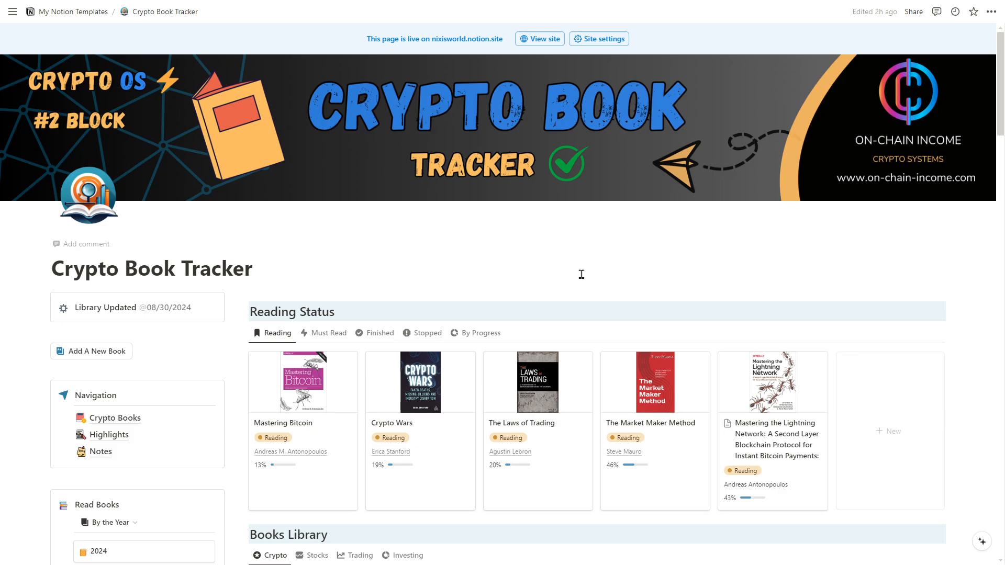